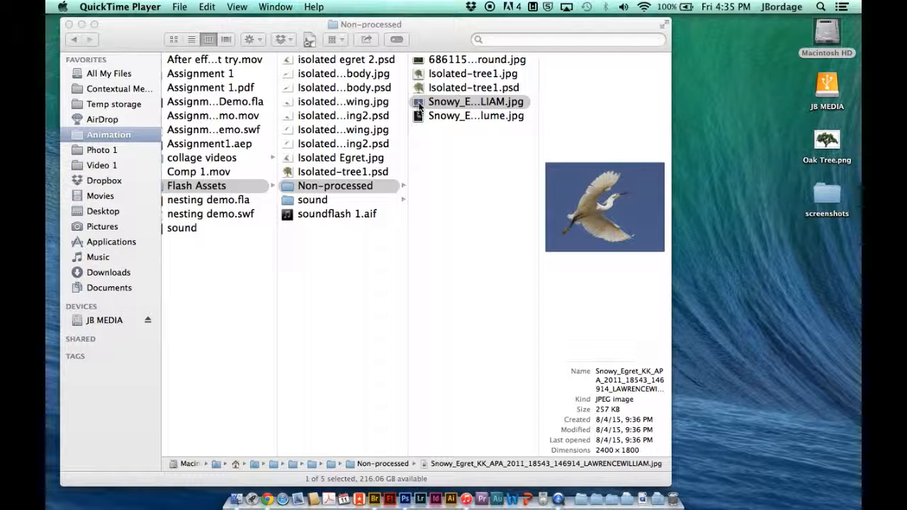
Open the flying Snowy Egret JPEG in Photoshop and remove its blue sky with the Magic Wand, converting the background to regular Layer 0
{"action": "left_click_drag", "start_coordinate": [418, 105], "coordinate": [406, 487]}
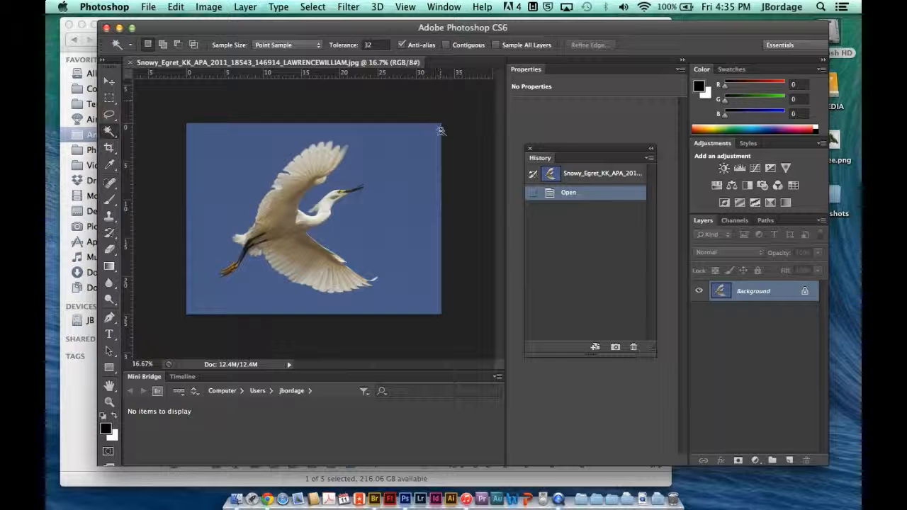
{"action": "left_click", "coordinate": [401, 173]}
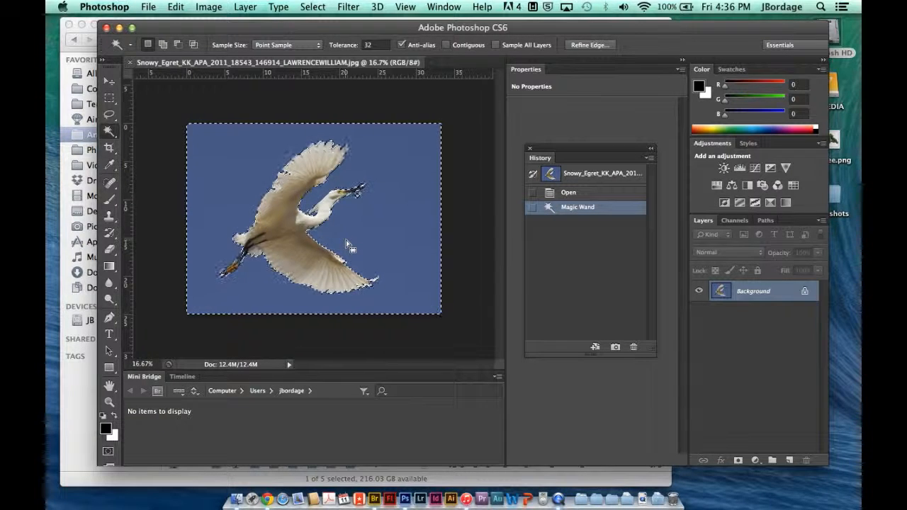
{"action": "double_click", "coordinate": [751, 291]}
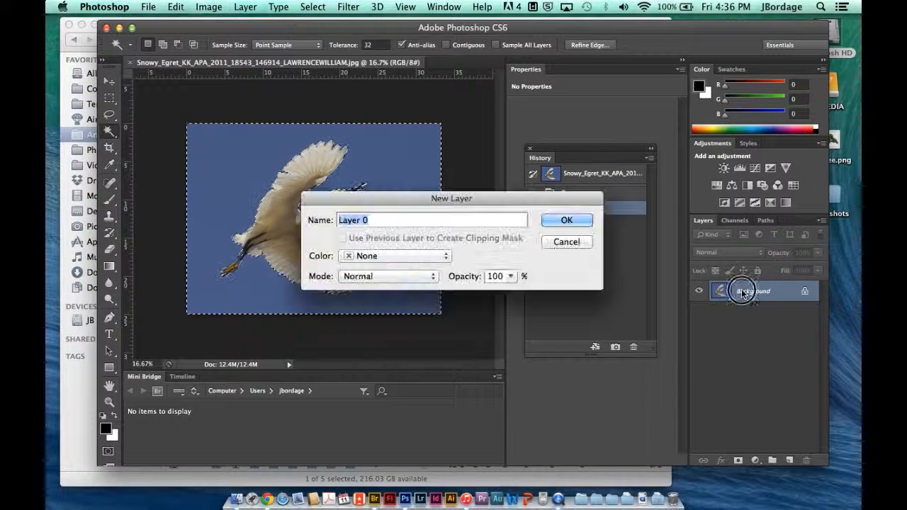
{"action": "left_click", "coordinate": [565, 220]}
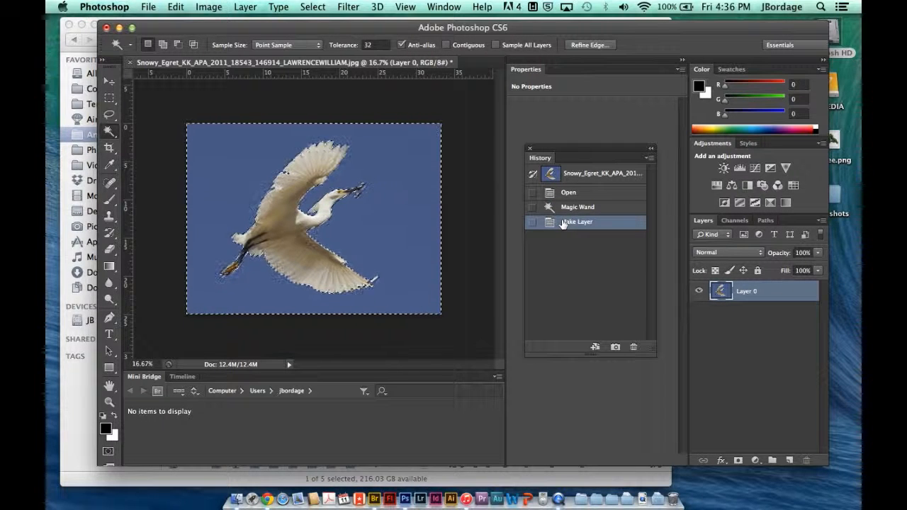
{"action": "key", "text": "Delete"}
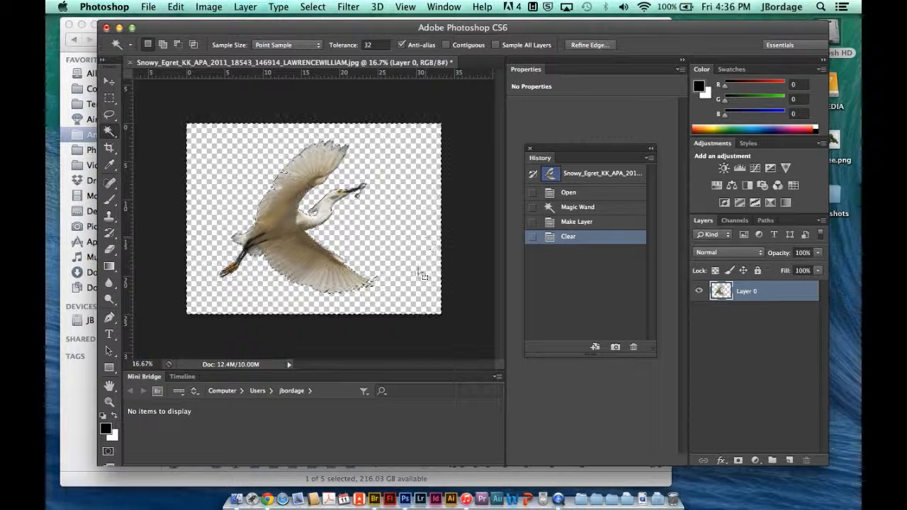
{"action": "left_click", "coordinate": [451, 248]}
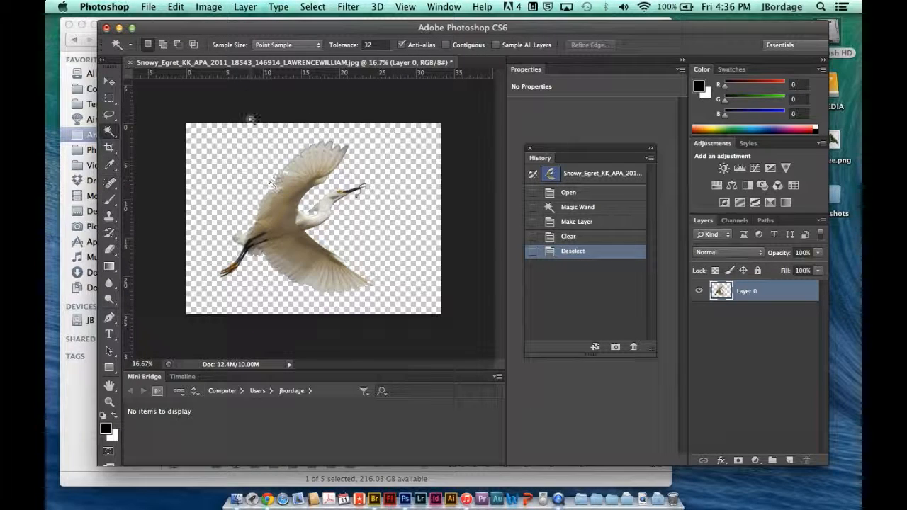
Trim the image based on transparent pixels, cutting away the excess on all four sides of the egret
{"action": "left_click", "coordinate": [210, 6]}
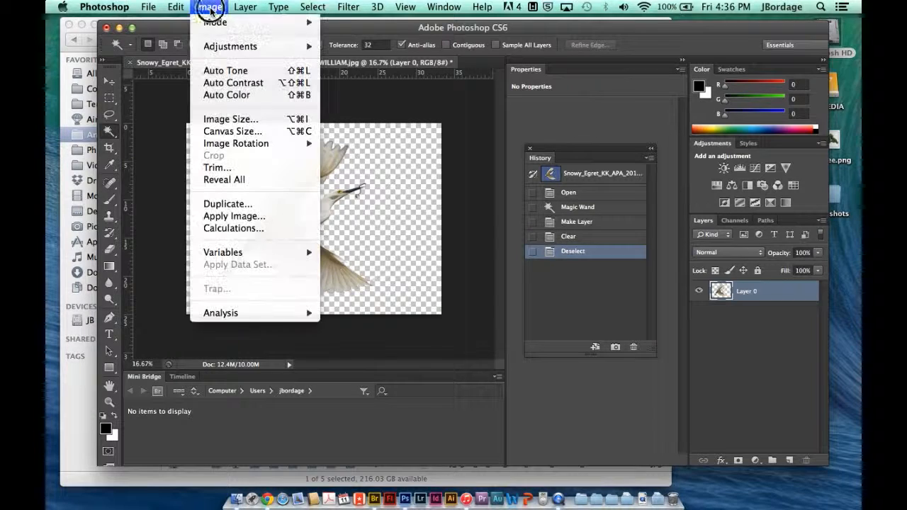
{"action": "left_click", "coordinate": [224, 172]}
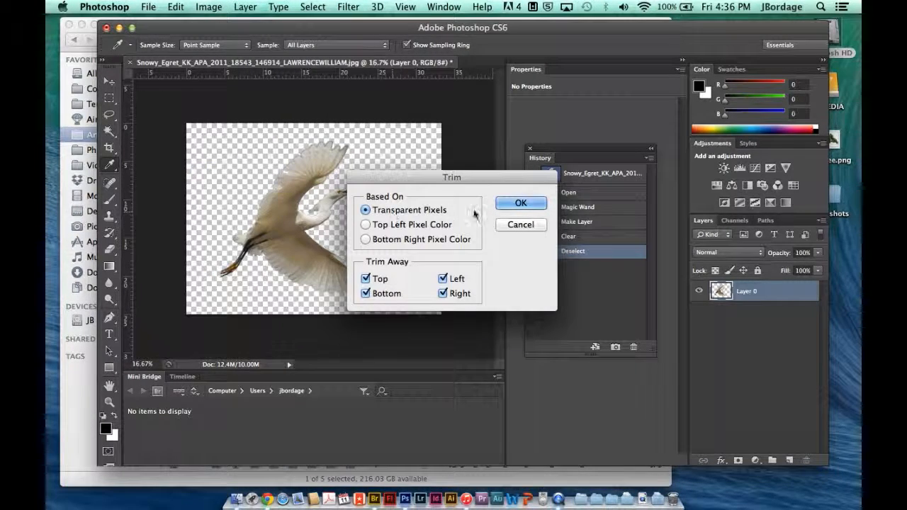
{"action": "left_click", "coordinate": [518, 203]}
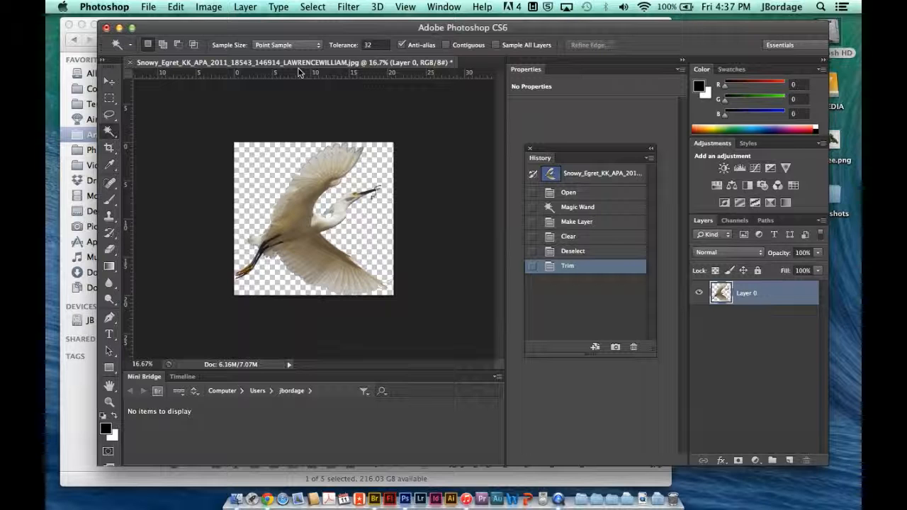
Resize the egret image to a width of 600 pixels with constrained proportions
{"action": "left_click", "coordinate": [211, 7]}
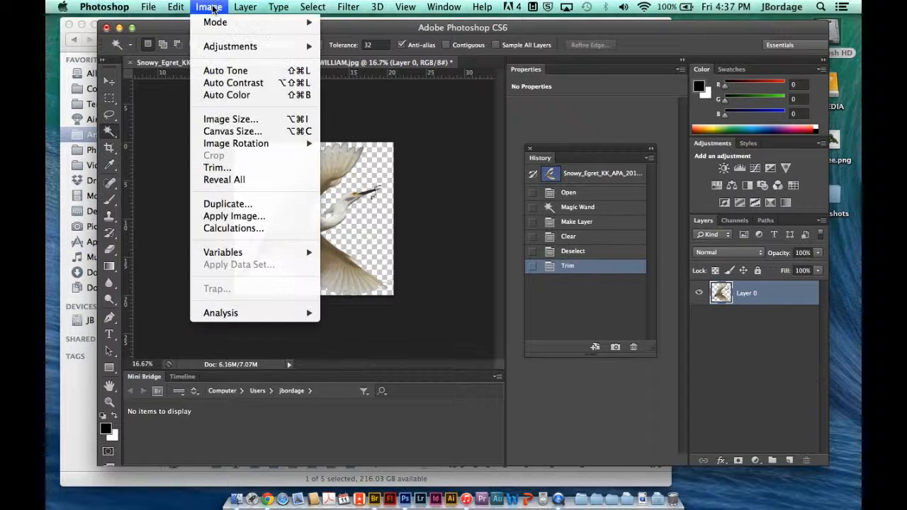
{"action": "left_click", "coordinate": [219, 118]}
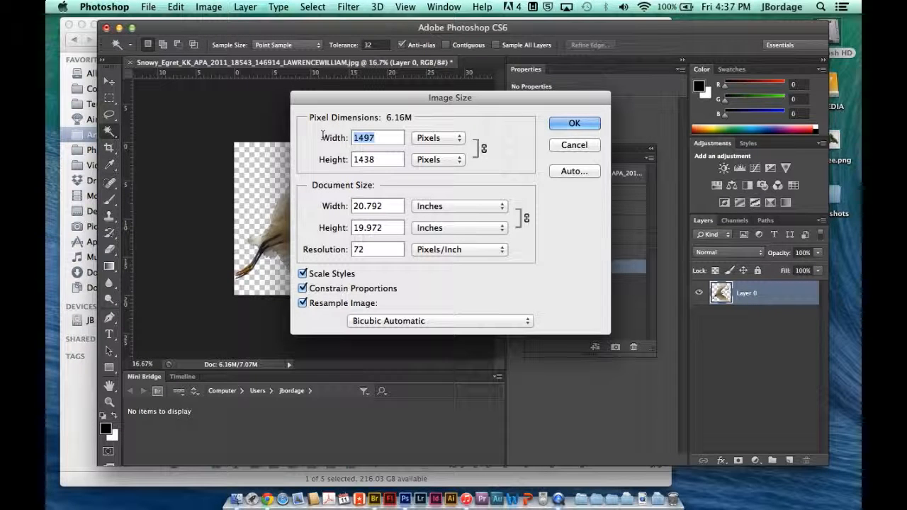
{"action": "type", "text": "600"}
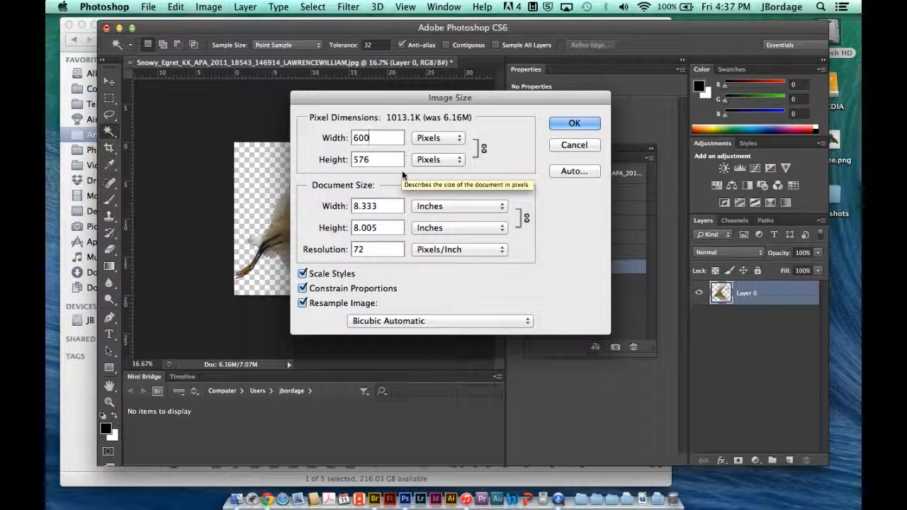
{"action": "left_click", "coordinate": [575, 124]}
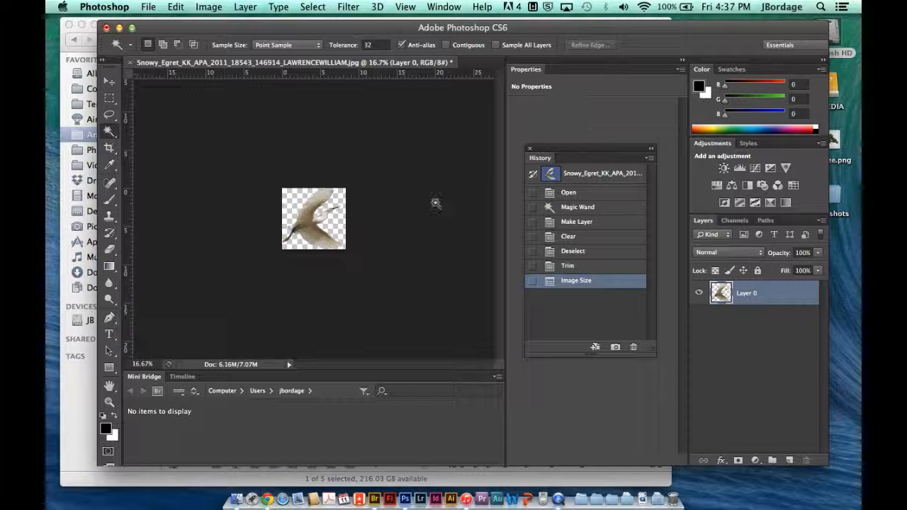
Add three new empty layers above the egret's Layer 0
{"action": "left_click", "coordinate": [109, 401]}
{"action": "left_click", "coordinate": [317, 227]}
{"action": "left_click", "coordinate": [318, 227]}
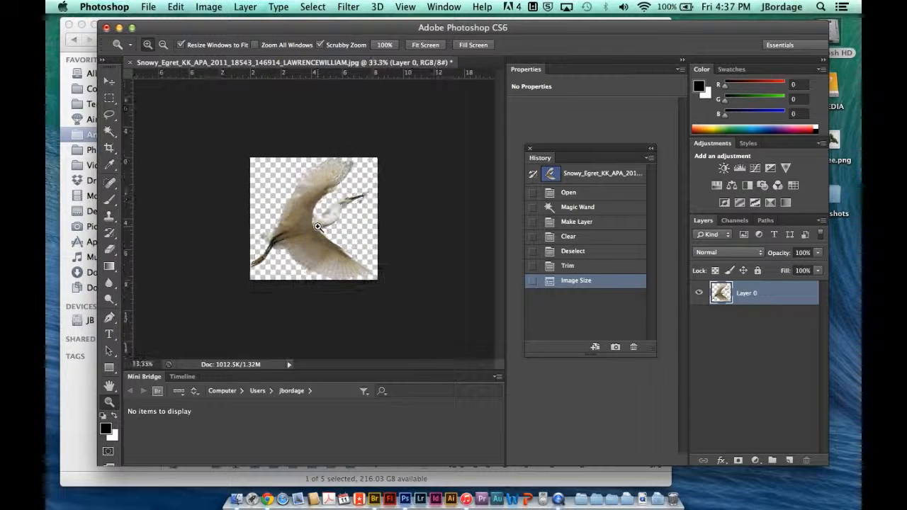
{"action": "left_click", "coordinate": [318, 226]}
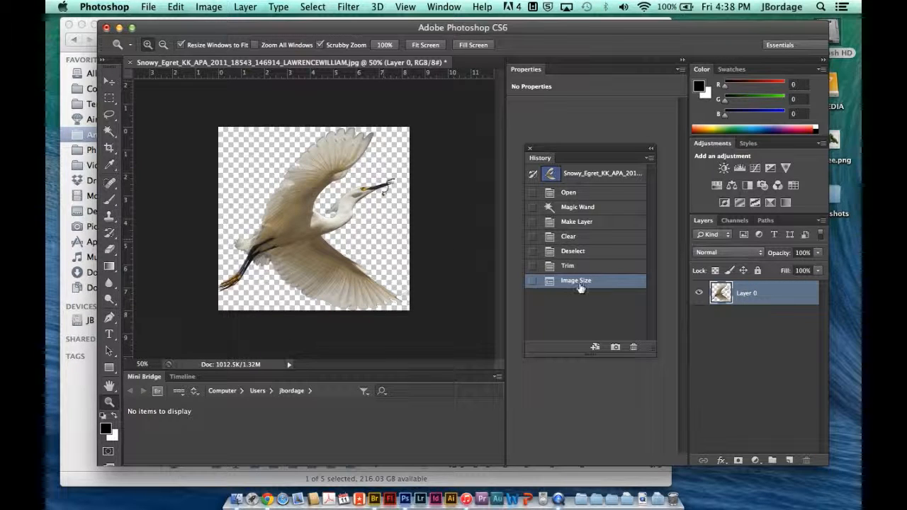
{"action": "left_click_drag", "start_coordinate": [744, 290], "coordinate": [760, 332]}
{"action": "left_click_drag", "start_coordinate": [785, 418], "coordinate": [789, 464]}
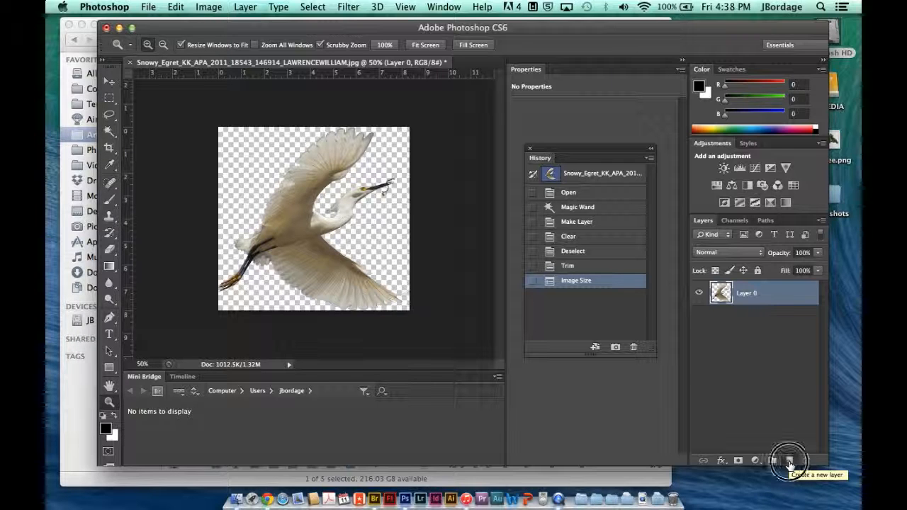
{"action": "left_click", "coordinate": [788, 460]}
{"action": "left_click", "coordinate": [789, 460]}
{"action": "left_click", "coordinate": [789, 461]}
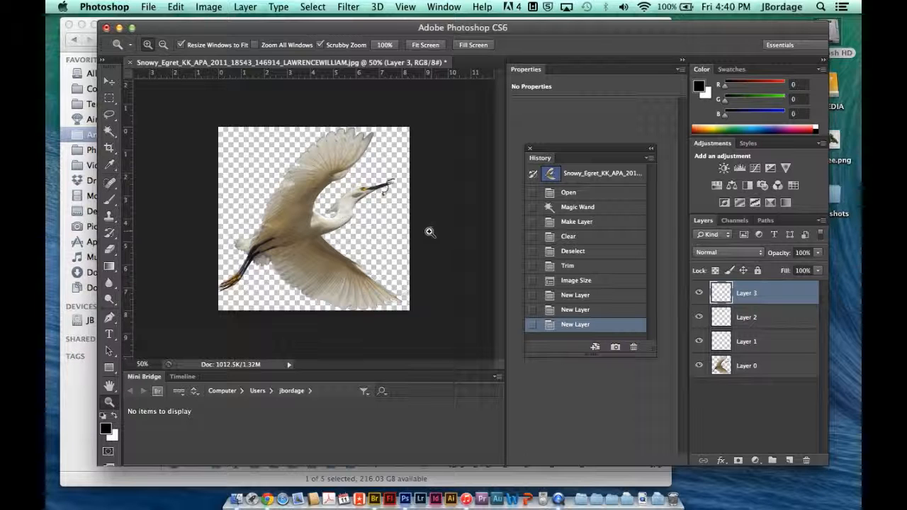
Lasso the egret's raised upper wing and try to copy it from the empty Layer 3
{"action": "left_click", "coordinate": [110, 116]}
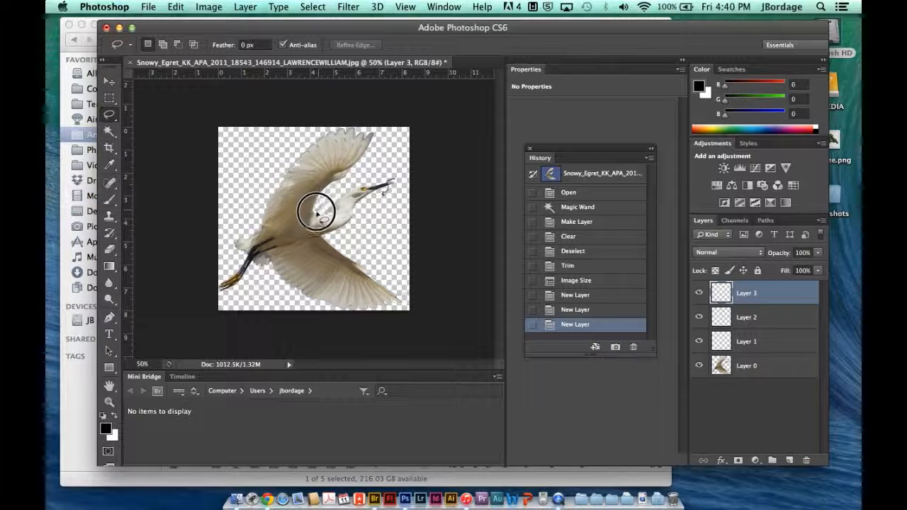
{"action": "mouse_move", "coordinate": [312, 217]}
{"action": "left_mouse_down"}
{"action": "mouse_move", "coordinate": [266, 236]}
{"action": "mouse_move", "coordinate": [250, 219]}
{"action": "mouse_move", "coordinate": [245, 182]}
{"action": "mouse_move", "coordinate": [257, 155]}
{"action": "mouse_move", "coordinate": [324, 127]}
{"action": "mouse_move", "coordinate": [381, 126]}
{"action": "mouse_move", "coordinate": [387, 140]}
{"action": "mouse_move", "coordinate": [378, 160]}
{"action": "mouse_move", "coordinate": [319, 200]}
{"action": "left_mouse_up"}
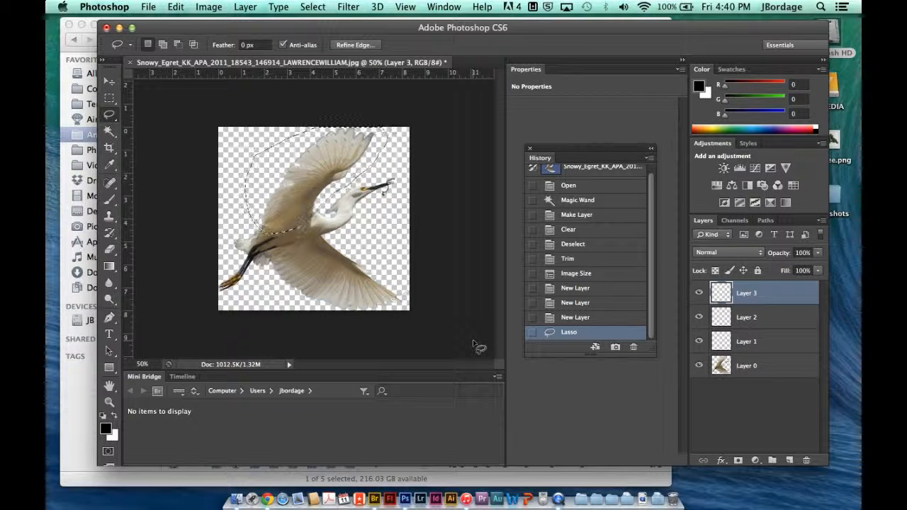
{"action": "key", "text": "super+c"}
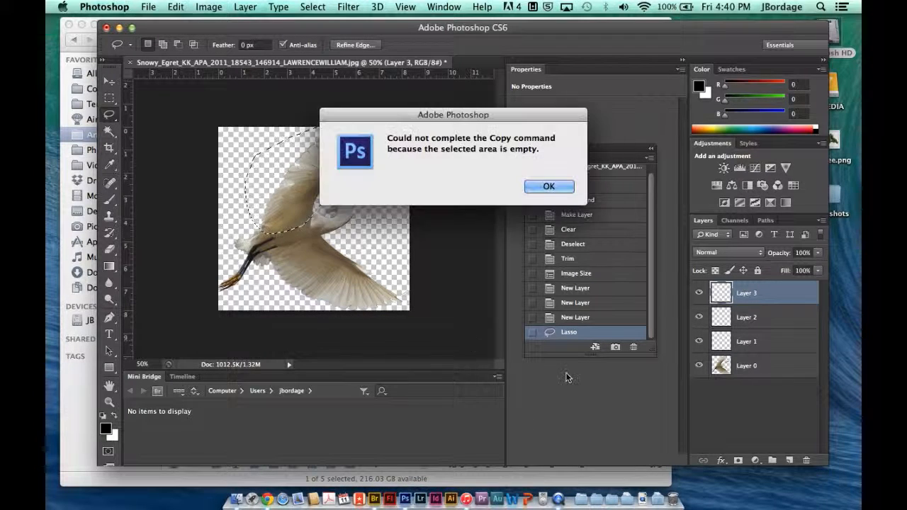
{"action": "left_click", "coordinate": [550, 186]}
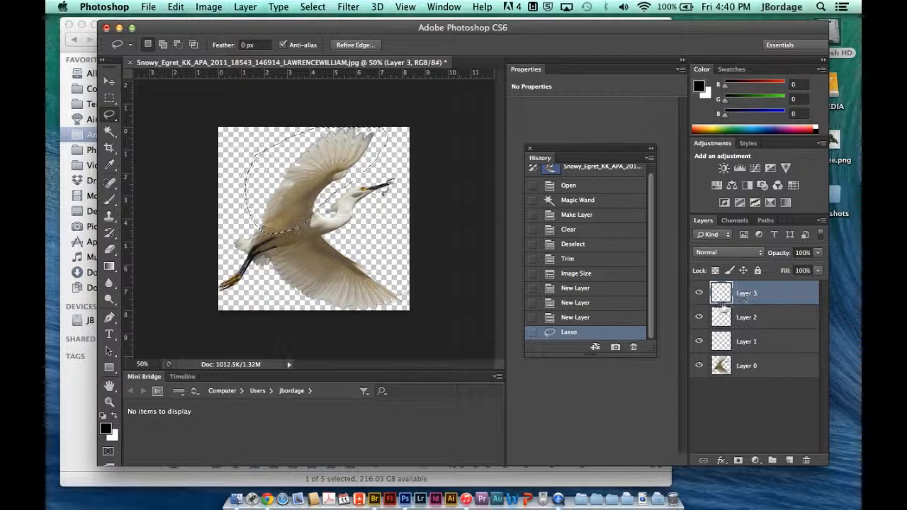
Copy the selected upper wing from Layer 0 and paste it into Layer 2
{"action": "left_click", "coordinate": [743, 370]}
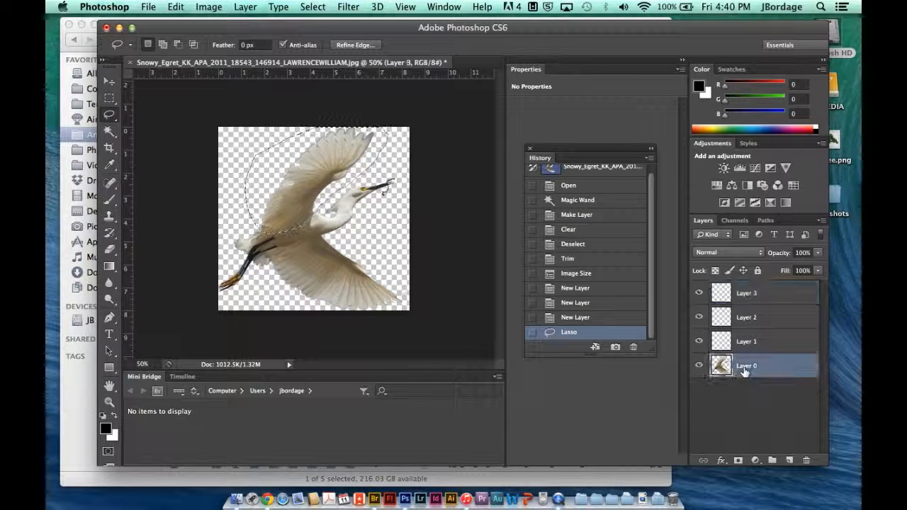
{"action": "key", "text": "super+c"}
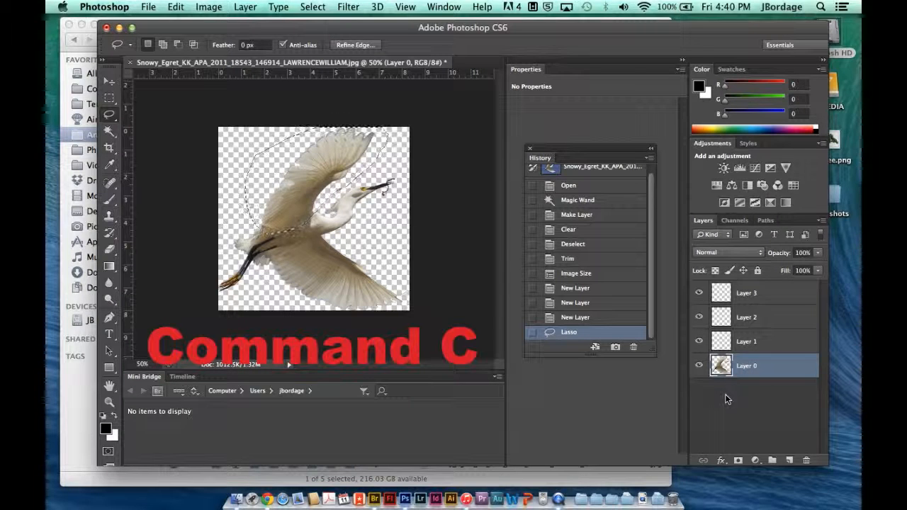
{"action": "left_click_drag", "start_coordinate": [730, 368], "coordinate": [739, 344]}
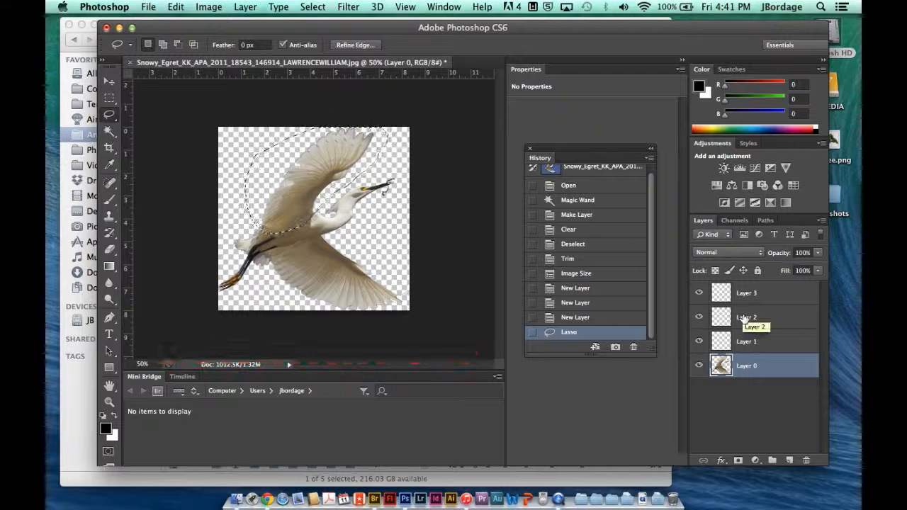
{"action": "left_click", "coordinate": [745, 320]}
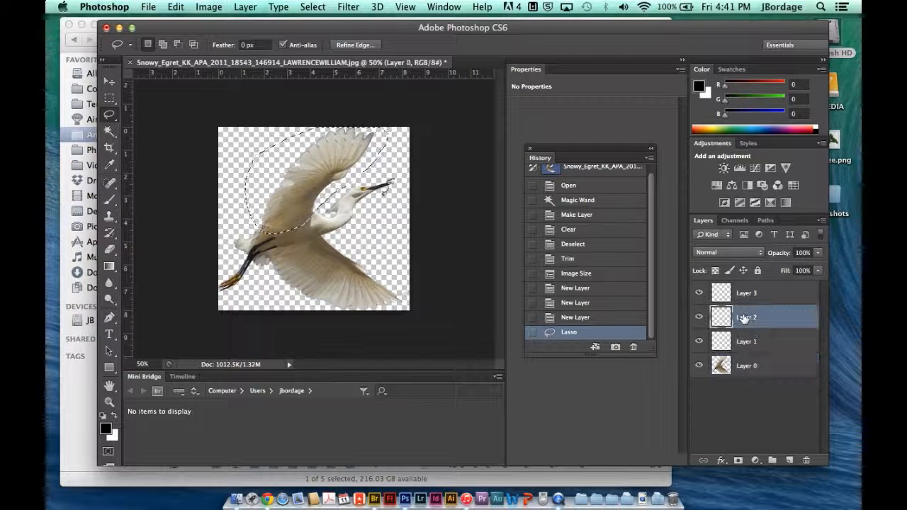
{"action": "key", "text": "super+v"}
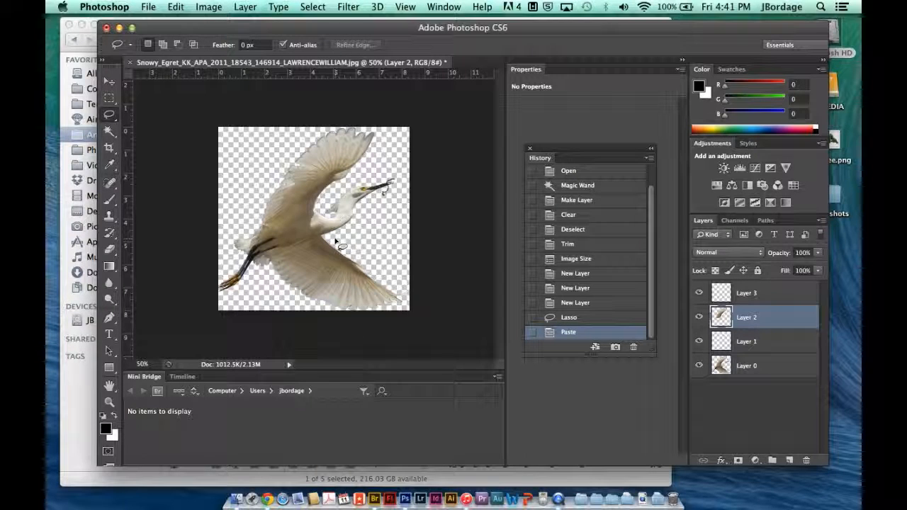
Lasso the egret's lower wing, copy it from Layer 0 and paste it into Layer 1
{"action": "left_click_drag", "start_coordinate": [333, 241], "coordinate": [325, 240]}
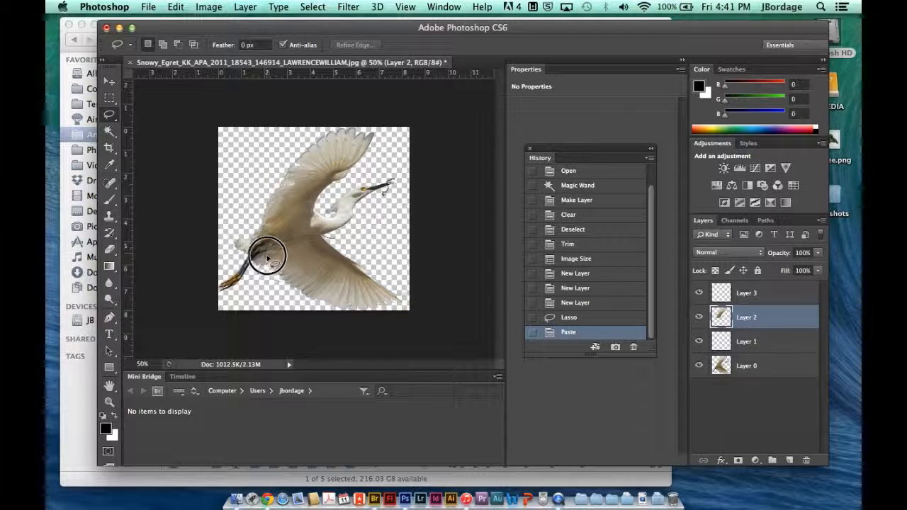
{"action": "mouse_move", "coordinate": [276, 275]}
{"action": "left_mouse_down"}
{"action": "mouse_move", "coordinate": [318, 314]}
{"action": "mouse_move", "coordinate": [395, 329]}
{"action": "mouse_move", "coordinate": [418, 315]}
{"action": "mouse_move", "coordinate": [409, 287]}
{"action": "left_mouse_up"}
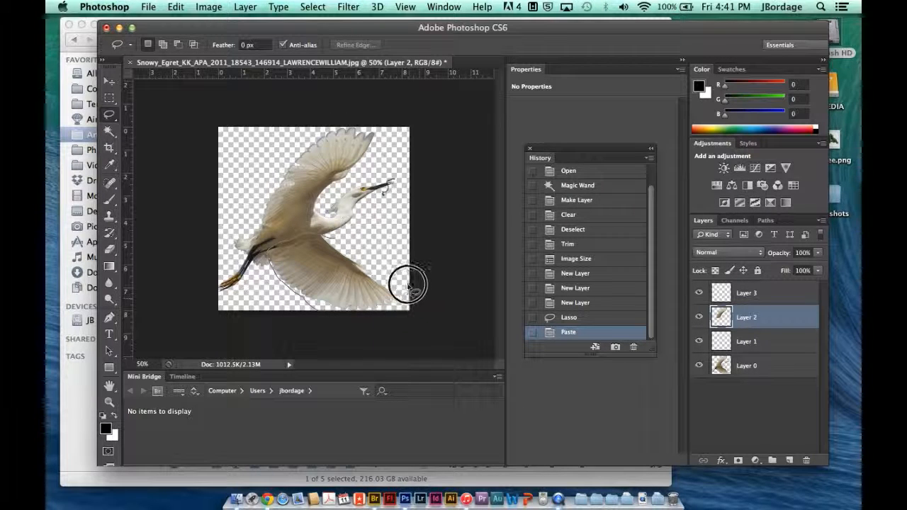
{"action": "left_click_drag", "start_coordinate": [358, 249], "coordinate": [327, 238]}
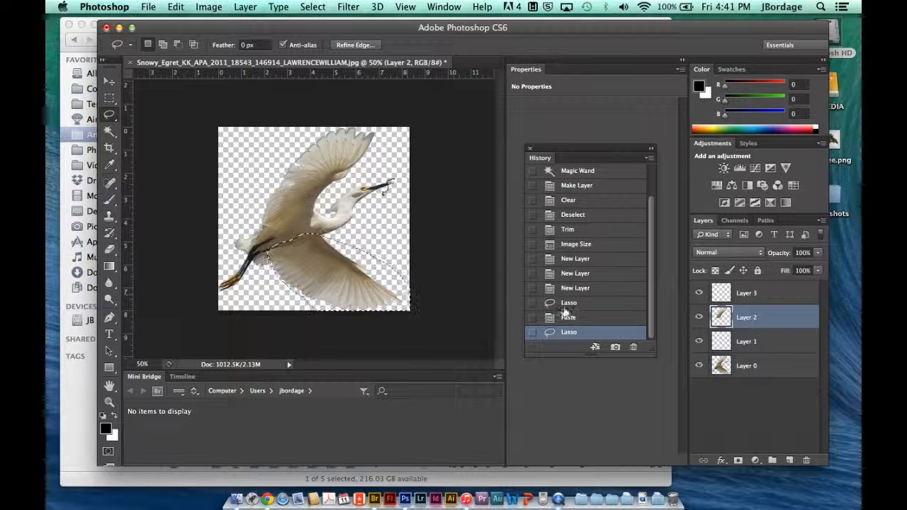
{"action": "left_click", "coordinate": [737, 371]}
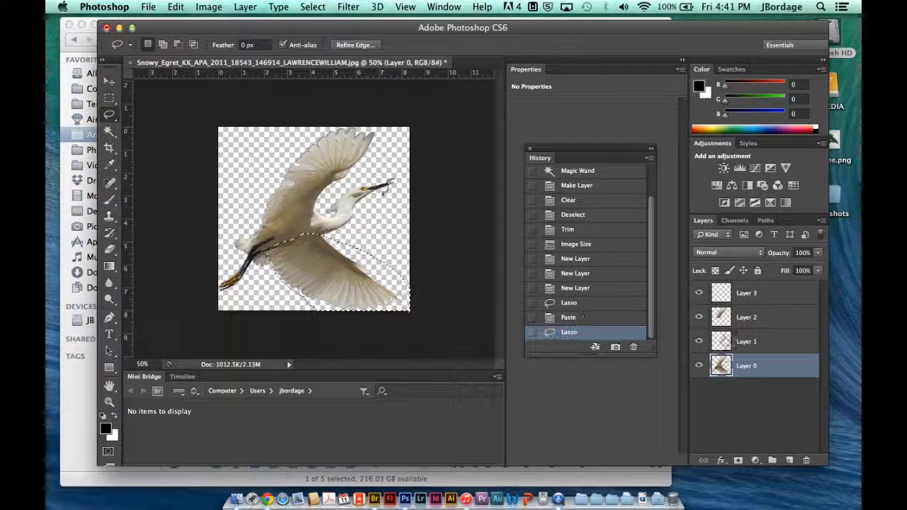
{"action": "left_click", "coordinate": [747, 343]}
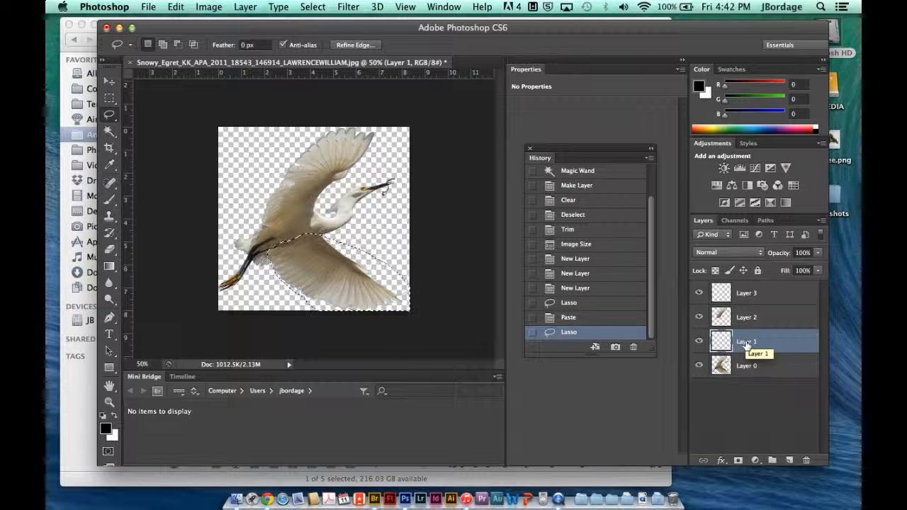
{"action": "key", "text": "super+v"}
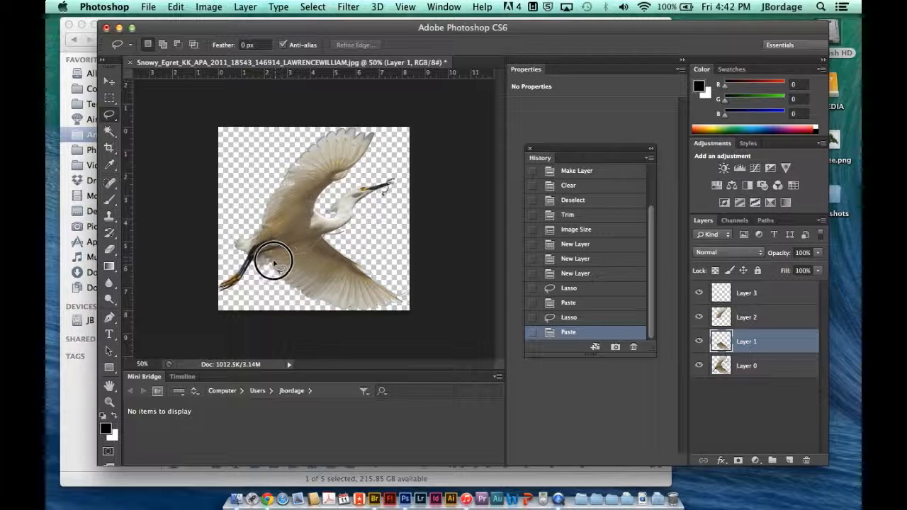
Lasso the egret's body with its head and legs, copy it from Layer 0 and paste it into Layer 3
{"action": "mouse_move", "coordinate": [262, 277]}
{"action": "left_mouse_down"}
{"action": "mouse_move", "coordinate": [219, 304]}
{"action": "mouse_move", "coordinate": [202, 290]}
{"action": "mouse_move", "coordinate": [224, 241]}
{"action": "mouse_move", "coordinate": [280, 214]}
{"action": "left_mouse_up"}
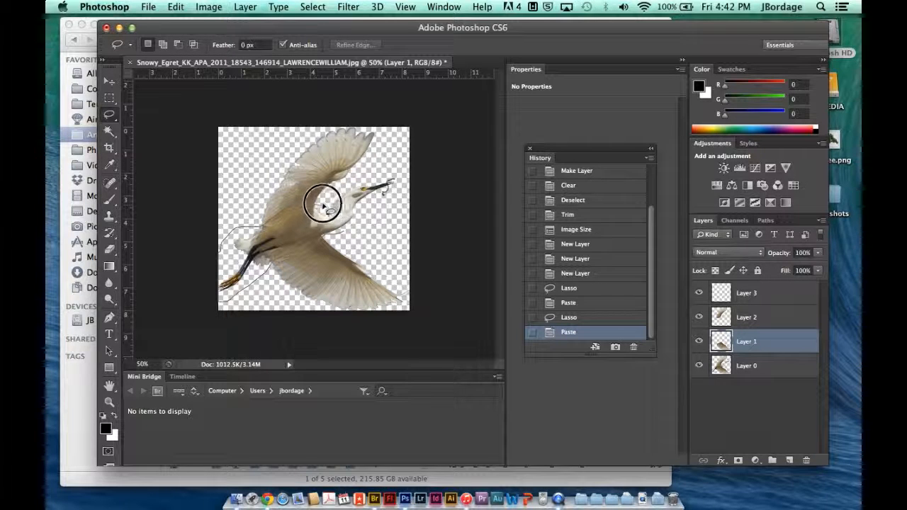
{"action": "left_click_drag", "start_coordinate": [348, 187], "coordinate": [398, 170]}
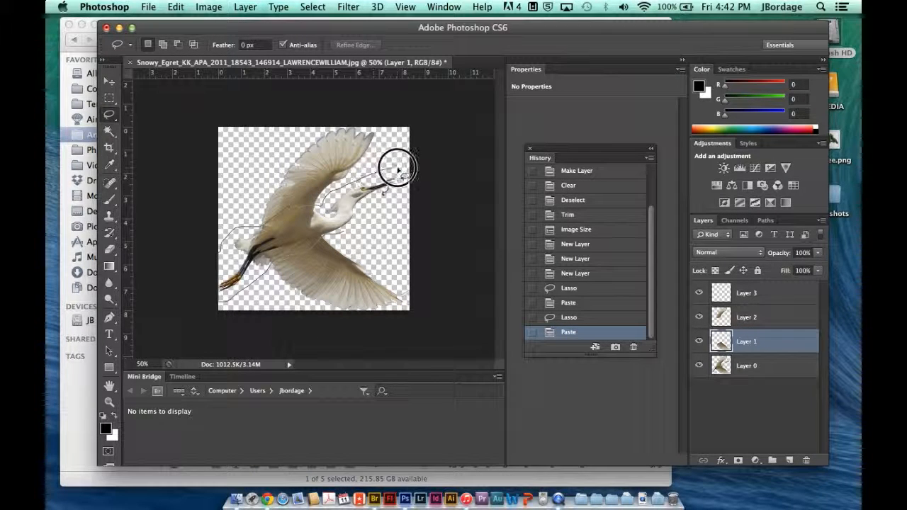
{"action": "left_click_drag", "start_coordinate": [387, 203], "coordinate": [346, 235]}
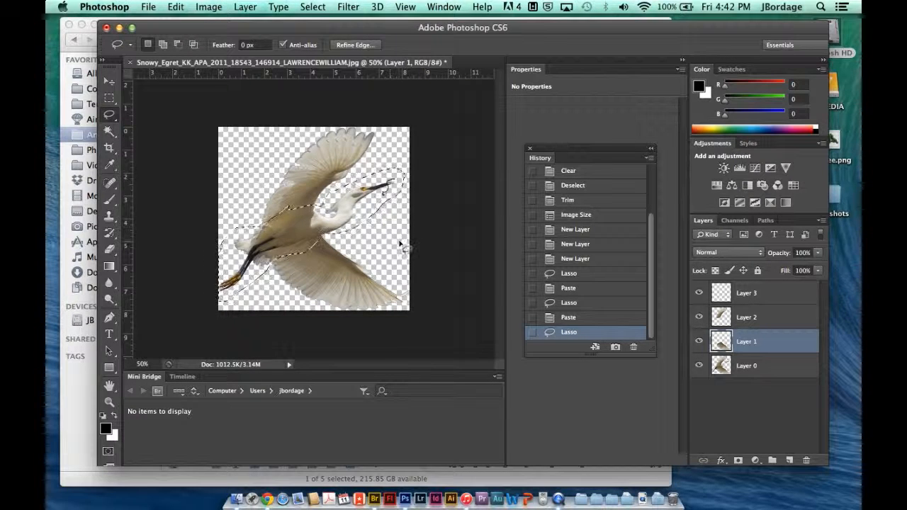
{"action": "left_click", "coordinate": [722, 295]}
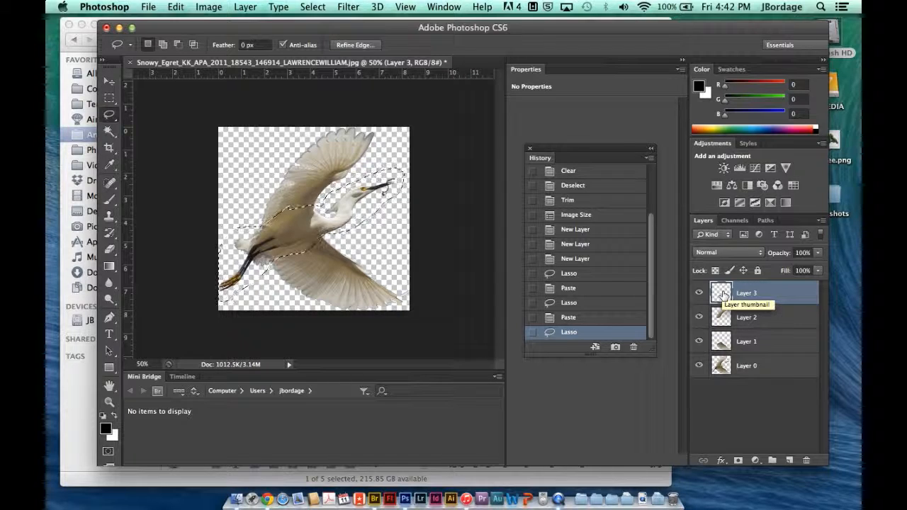
{"action": "left_click", "coordinate": [725, 366]}
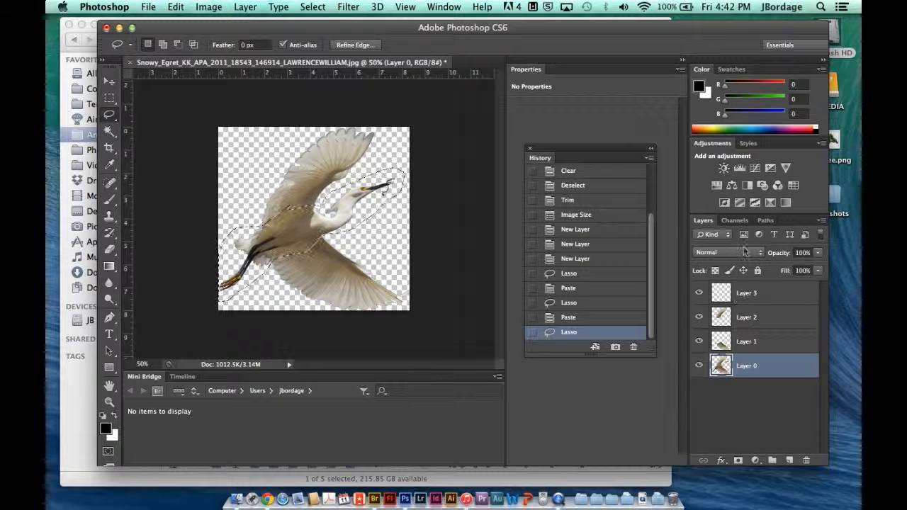
{"action": "left_click", "coordinate": [753, 295]}
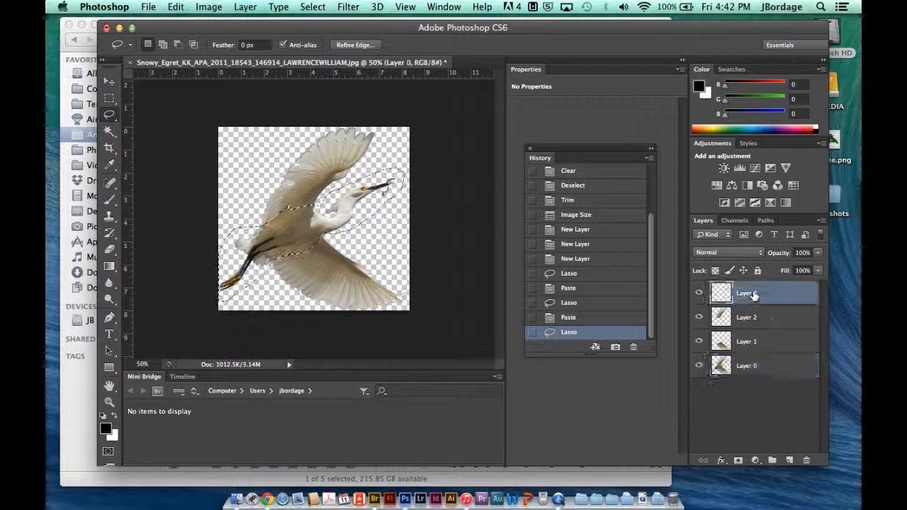
{"action": "key", "text": "super+v"}
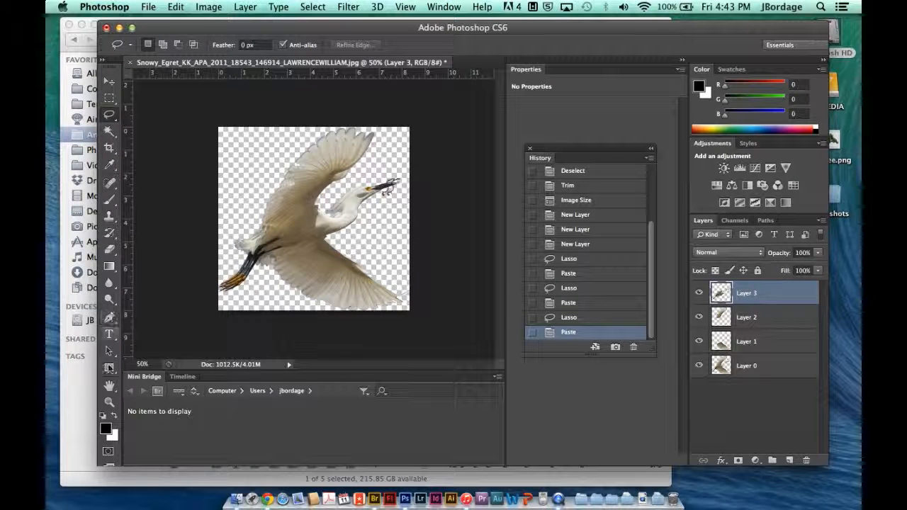
Move the pasted body on Layer 3 so it lines up with the original egret underneath
{"action": "left_click", "coordinate": [109, 402]}
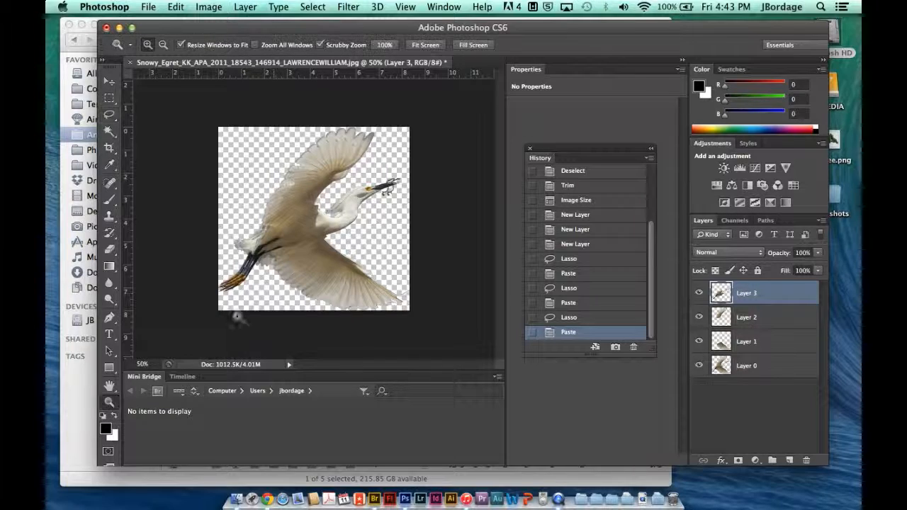
{"action": "left_click", "coordinate": [327, 238]}
{"action": "left_click", "coordinate": [325, 237]}
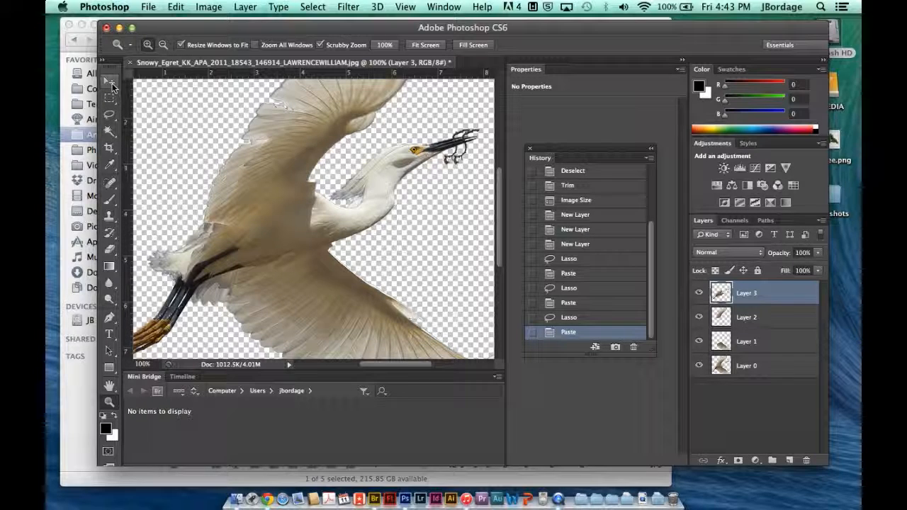
{"action": "left_click", "coordinate": [110, 83]}
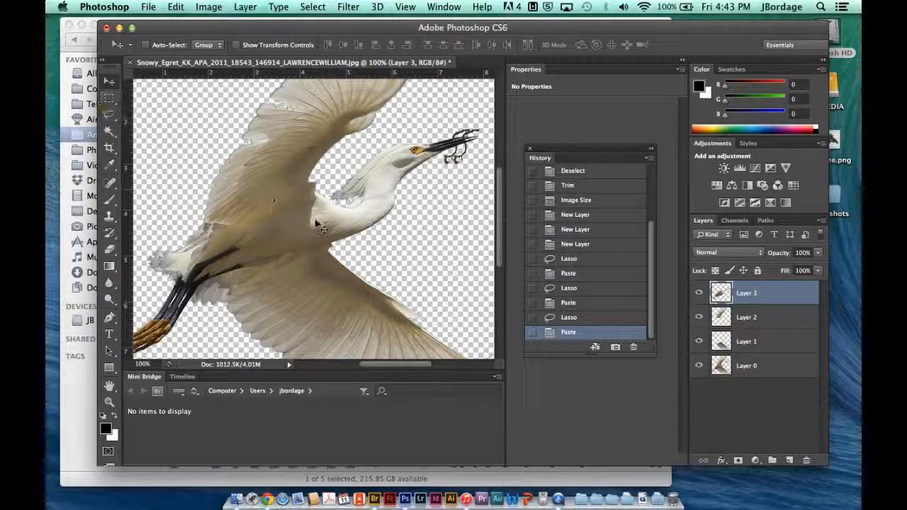
{"action": "left_click_drag", "start_coordinate": [327, 222], "coordinate": [321, 220]}
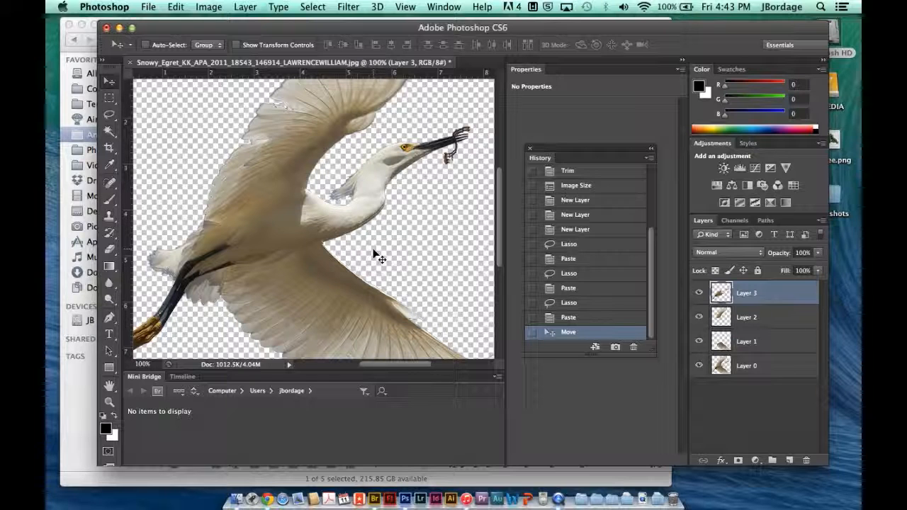
Hide the original Layer 0 and check the separated wings by toggling the visibility of Layer 1 and Layer 2
{"action": "left_click", "coordinate": [700, 365]}
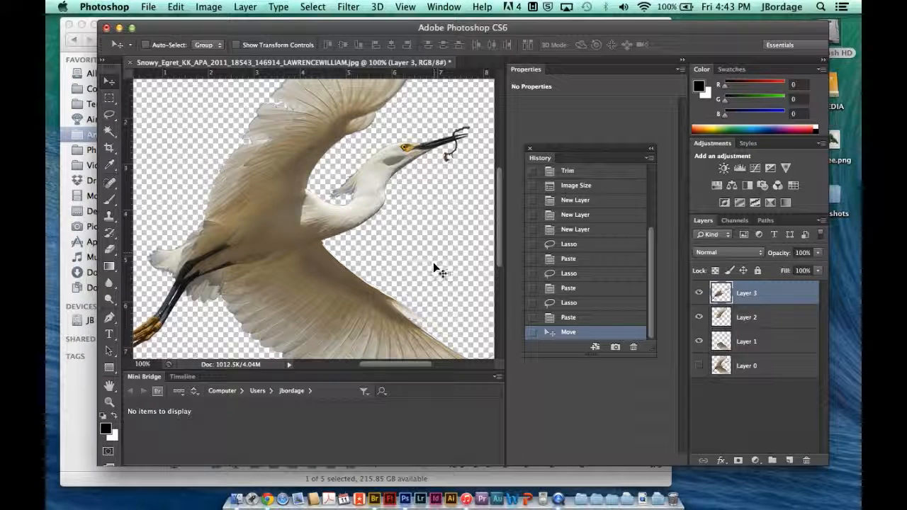
{"action": "left_click", "coordinate": [110, 402]}
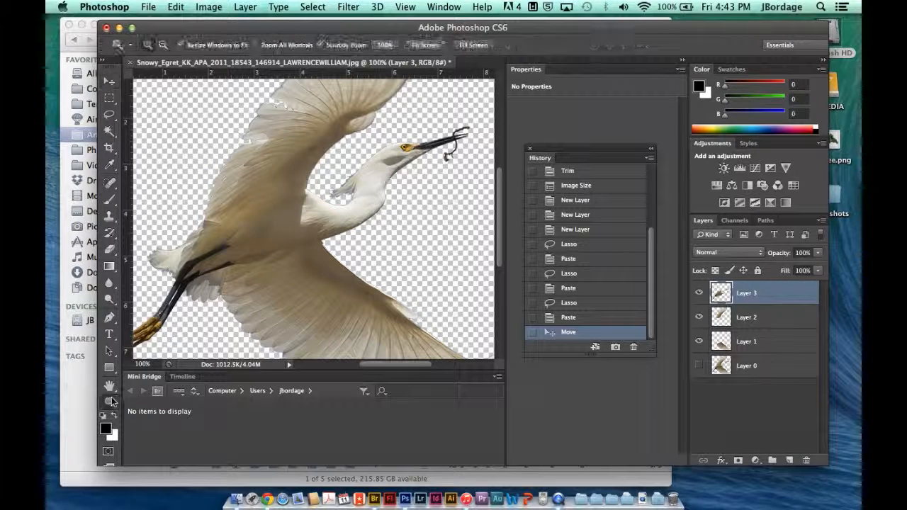
{"action": "left_click", "coordinate": [279, 312], "text": "alt"}
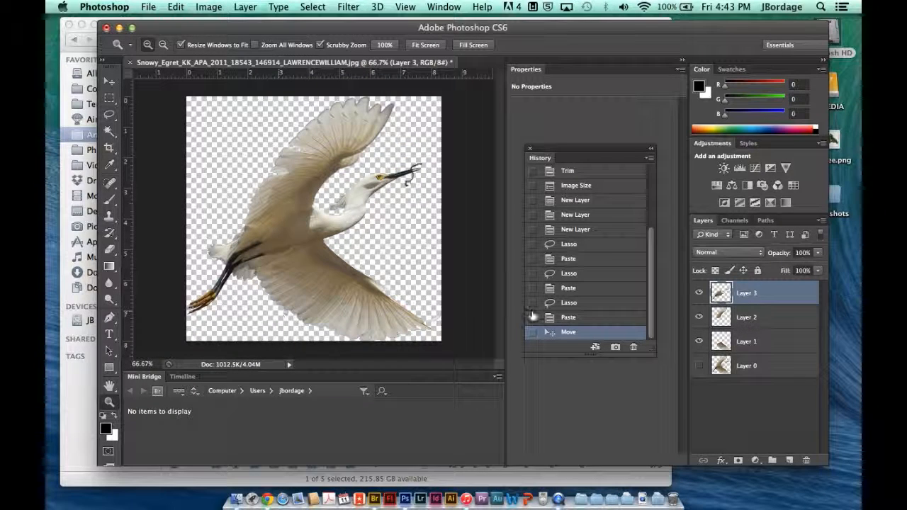
{"action": "left_click", "coordinate": [699, 341]}
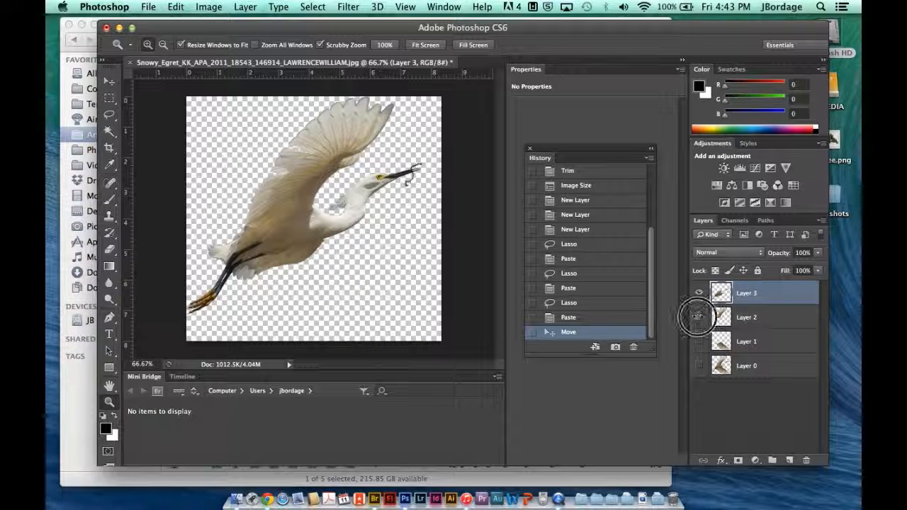
{"action": "left_click", "coordinate": [699, 317]}
{"action": "left_click", "coordinate": [699, 317]}
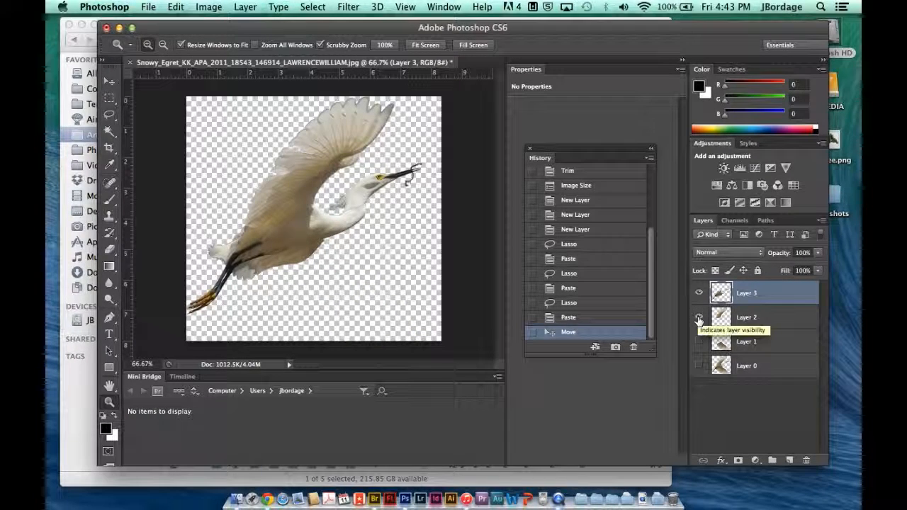
{"action": "left_click", "coordinate": [699, 341]}
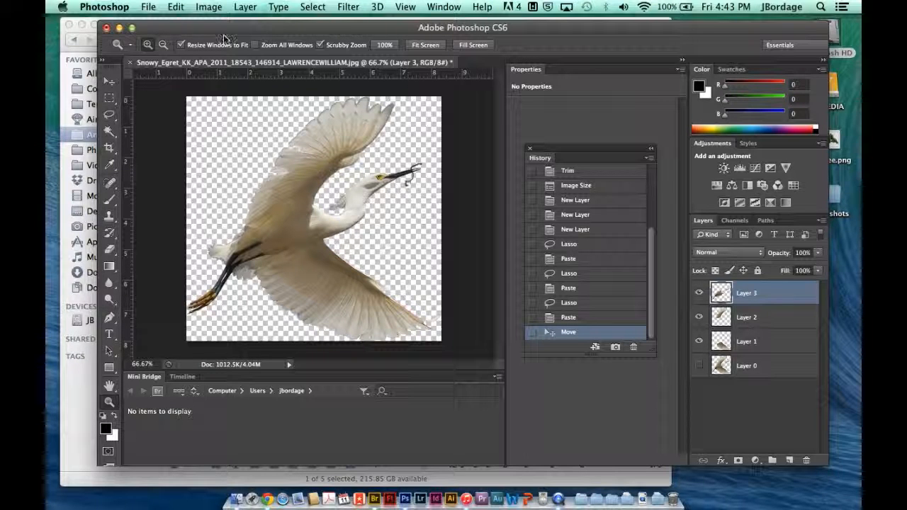
Open Save As for the layered image and choose the Assignment 1 folder within the author's named folder in Documents
{"action": "left_click", "coordinate": [148, 10]}
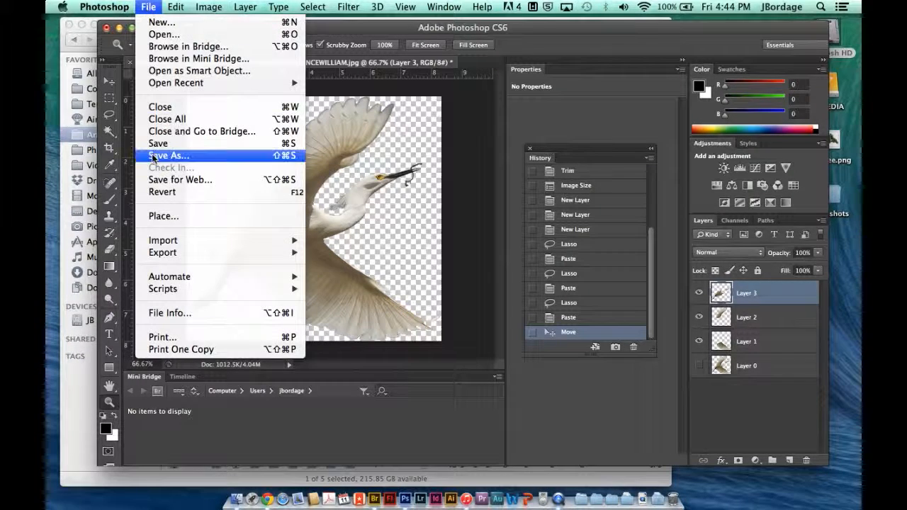
{"action": "left_click", "coordinate": [154, 158]}
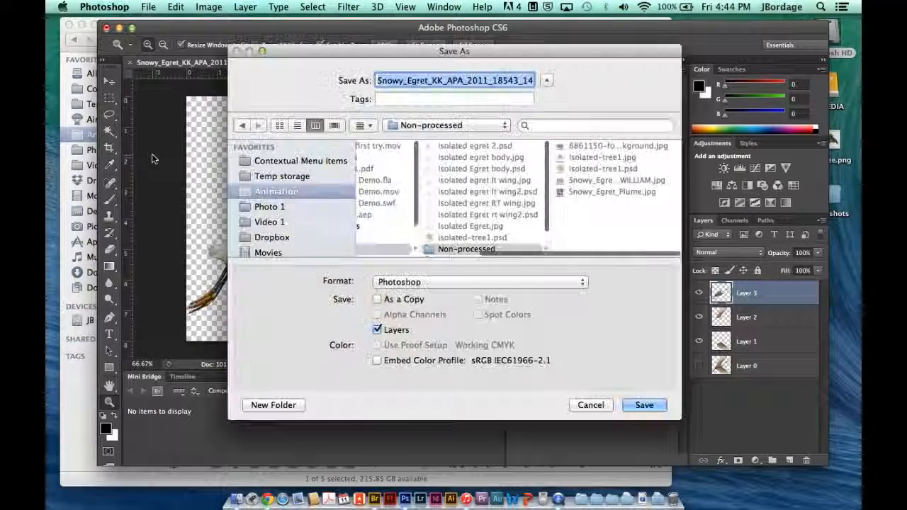
{"action": "scroll", "coordinate": [307, 222], "scroll_direction": "down", "scroll_amount": 10}
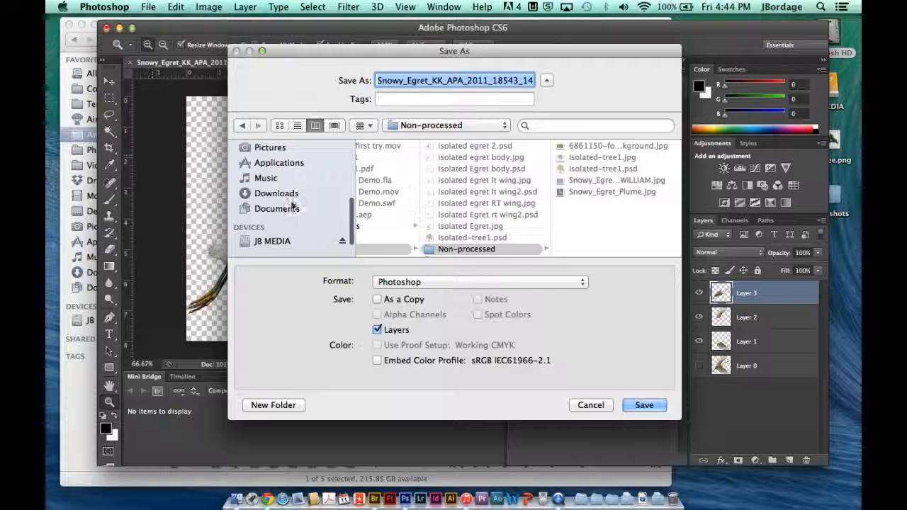
{"action": "left_click", "coordinate": [293, 210]}
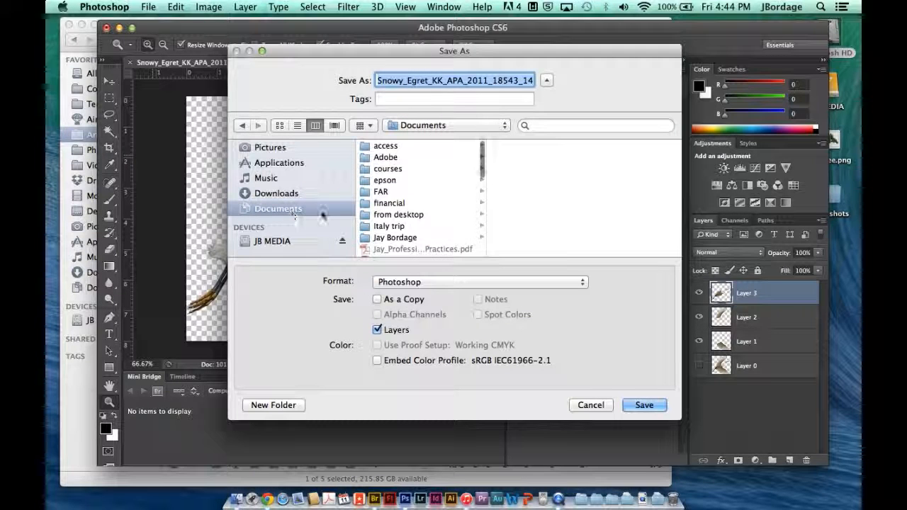
{"action": "left_click", "coordinate": [395, 241]}
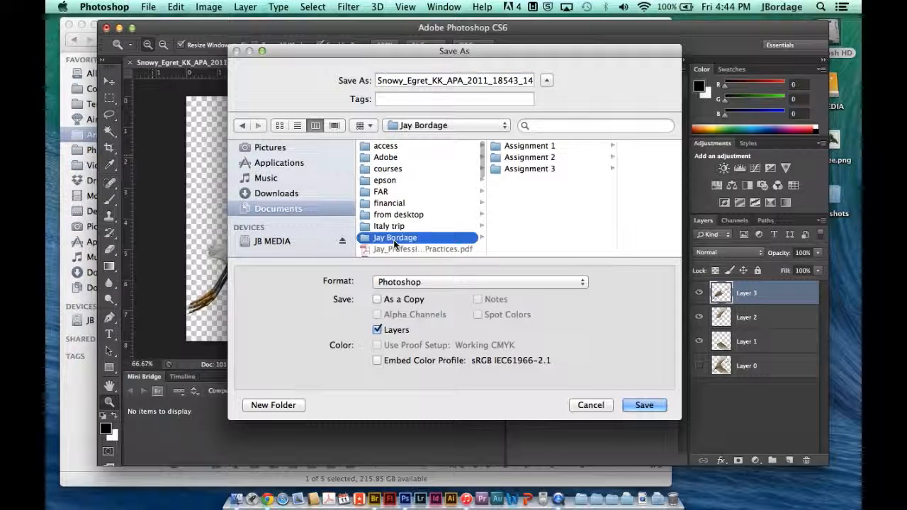
{"action": "left_click", "coordinate": [551, 146]}
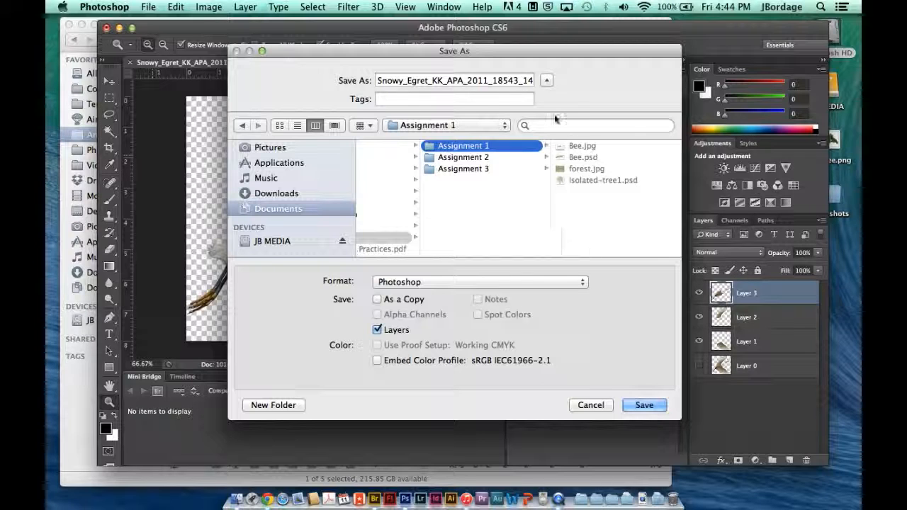
Name the file Snowy_Egret_Nested.psd and save it in Photoshop format
{"action": "left_click", "coordinate": [433, 81]}
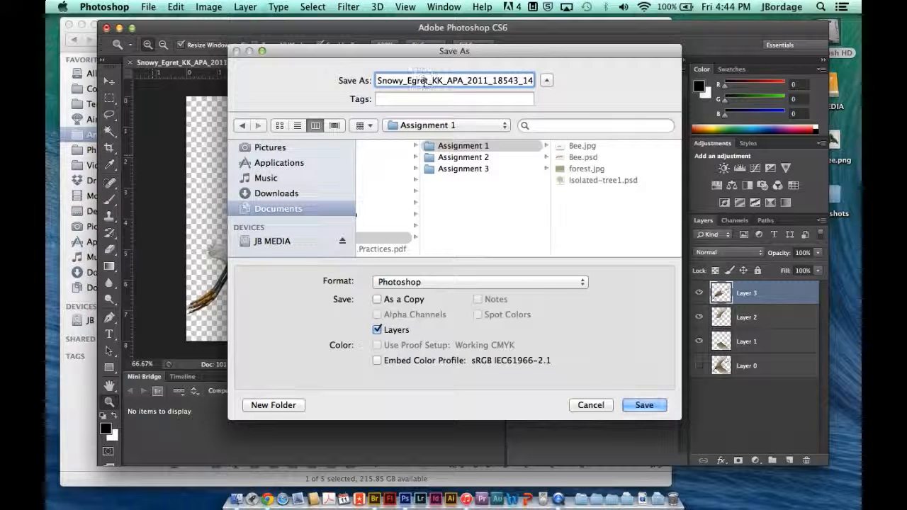
{"action": "left_click_drag", "start_coordinate": [428, 81], "coordinate": [603, 94]}
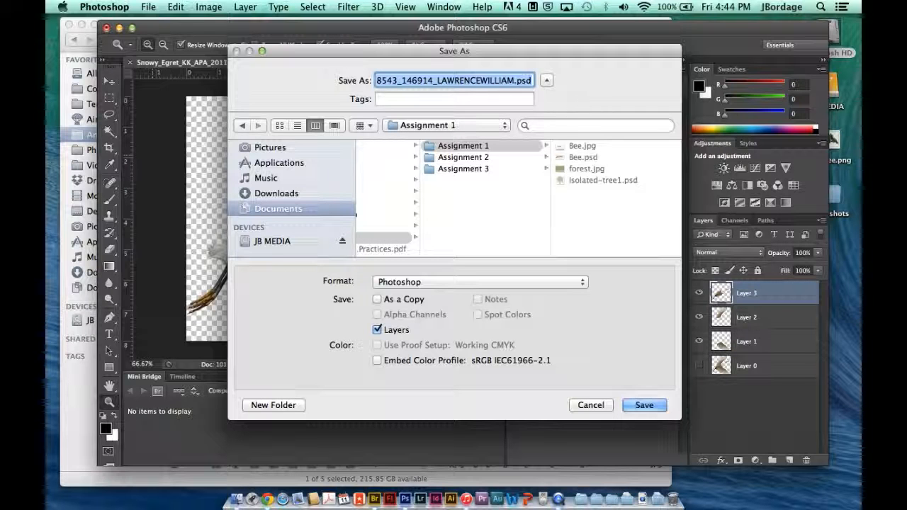
{"action": "left_click", "coordinate": [512, 80]}
{"action": "left_click_drag", "start_coordinate": [513, 80], "coordinate": [433, 77]}
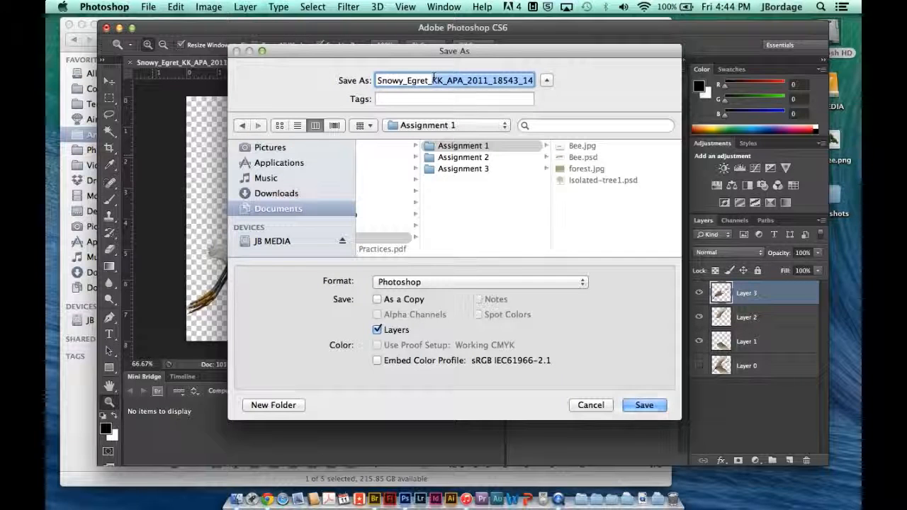
{"action": "type", "text": "Nested.psd"}
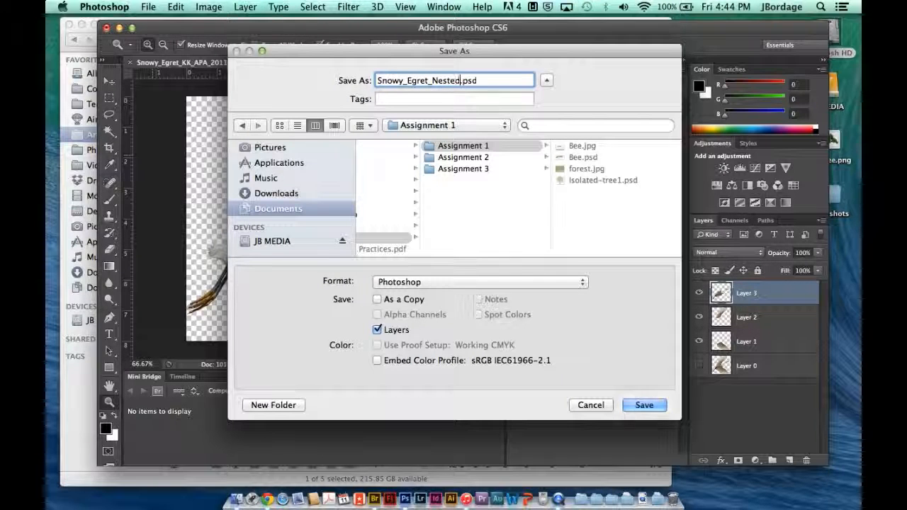
{"action": "key", "text": "Return"}
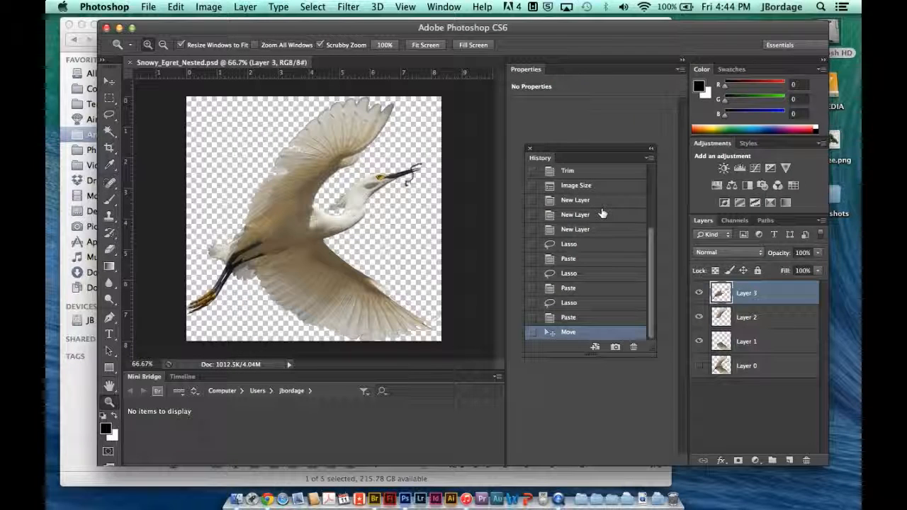